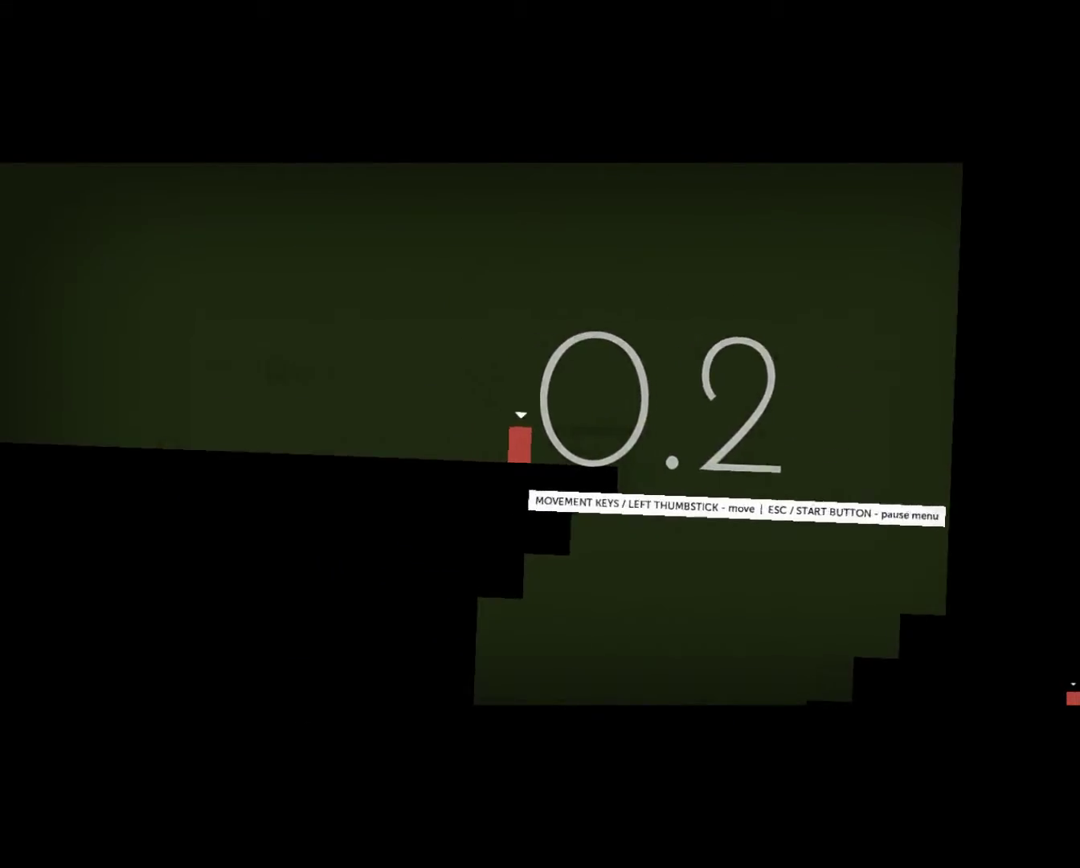
Walk Thomas off the starting ledge and up onto the lower bar.
{"action": "key", "text": "Left"}
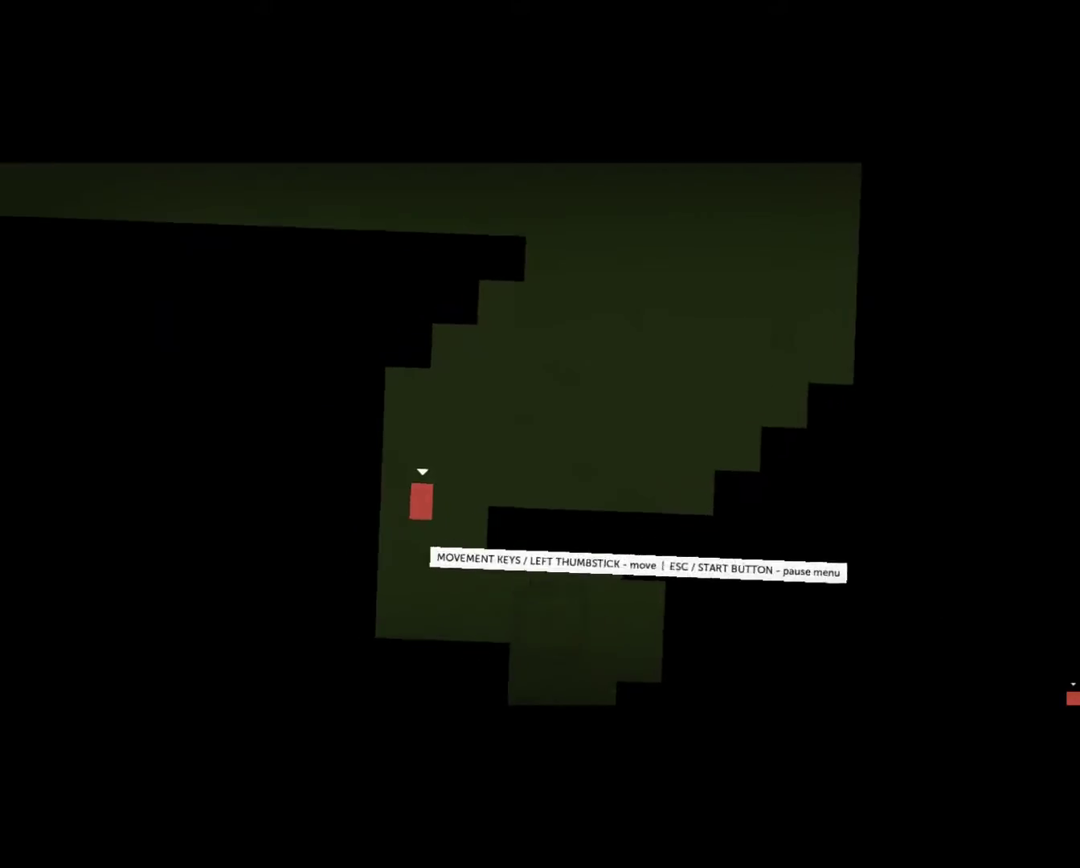
{"action": "key", "text": "Up"}
{"action": "key", "text": "Right"}
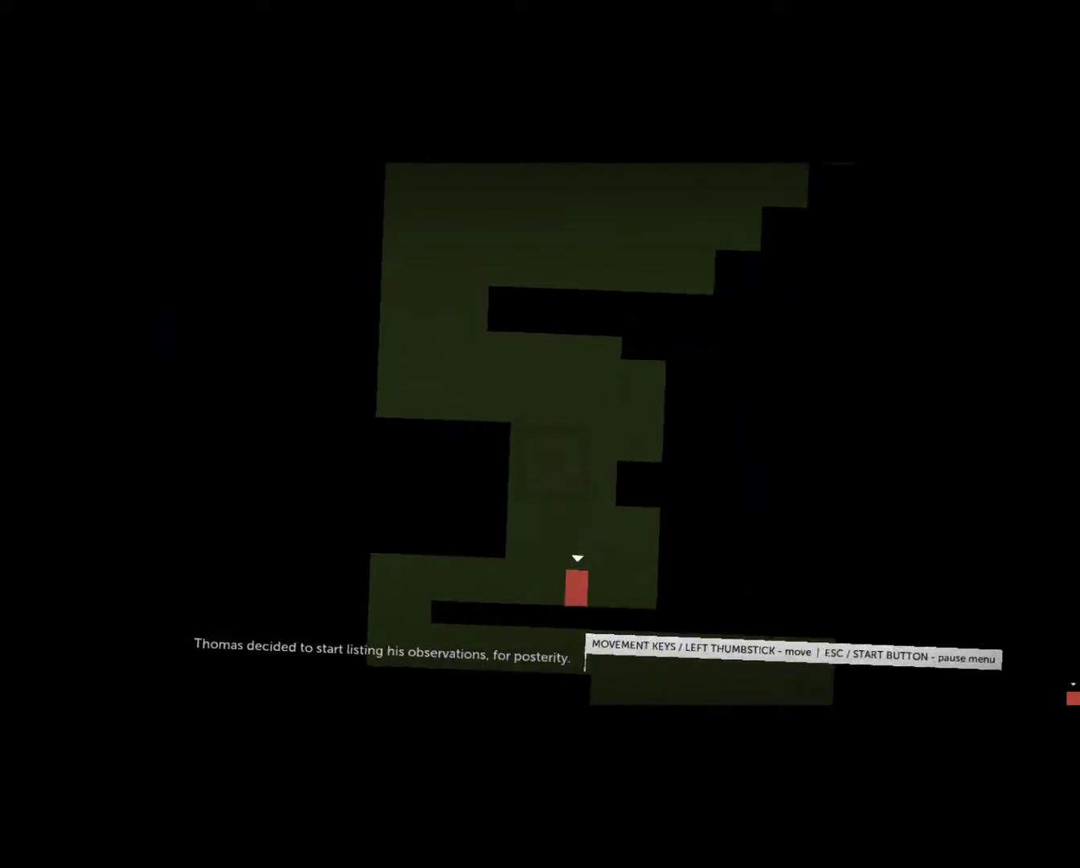
{"action": "key", "text": "Right"}
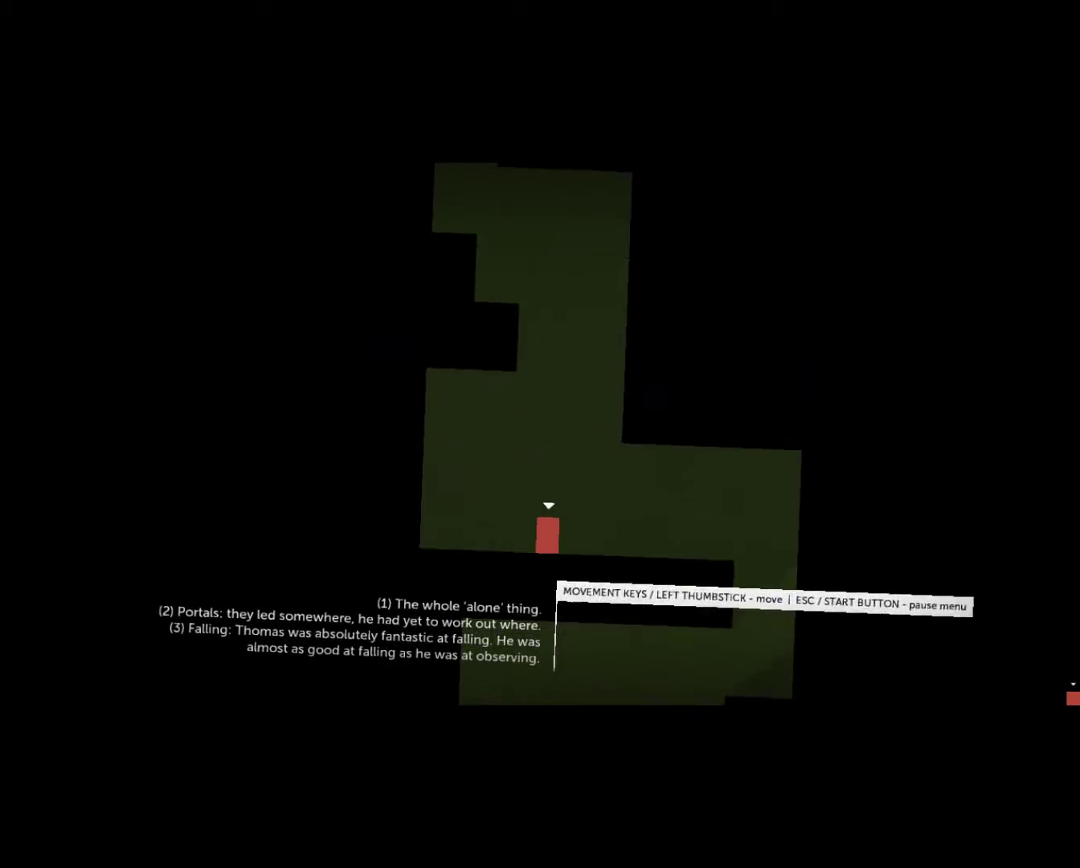
{"action": "key", "text": "Right"}
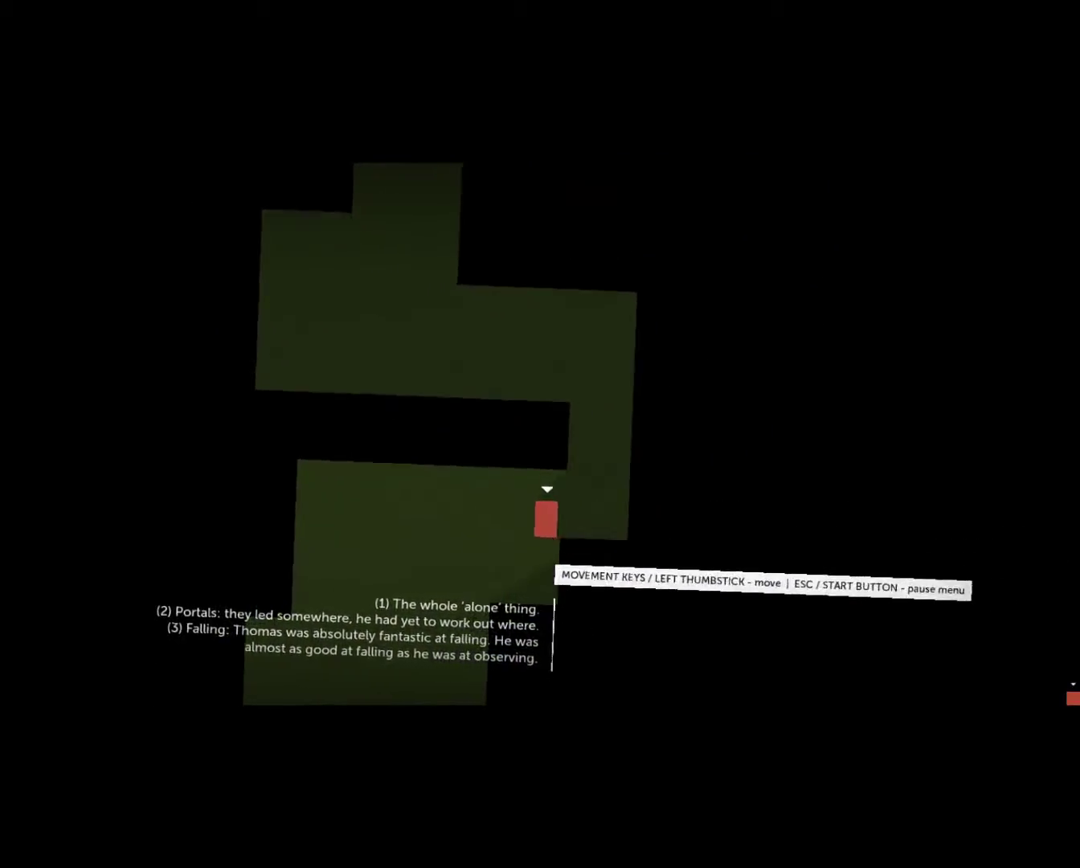
Drop Thomas down the shaft, cross the floor and enter the exit portal.
{"action": "key", "text": "Left"}
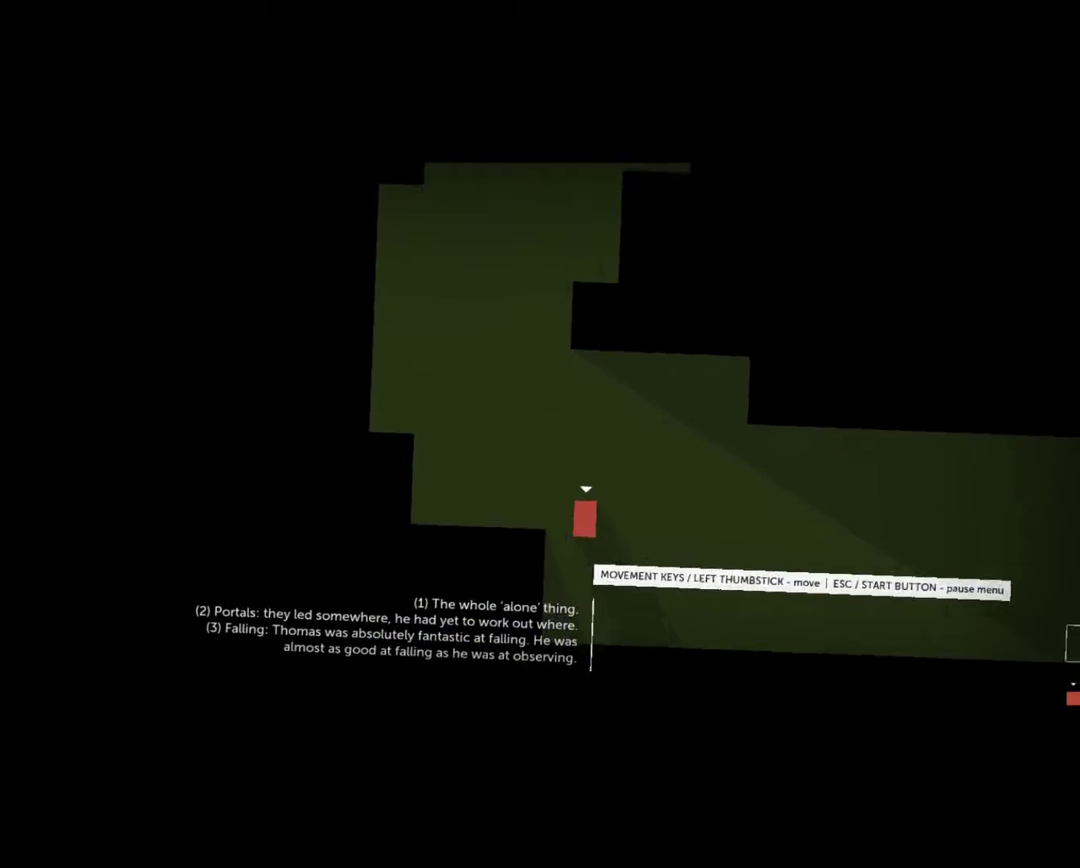
{"action": "key", "text": "Right"}
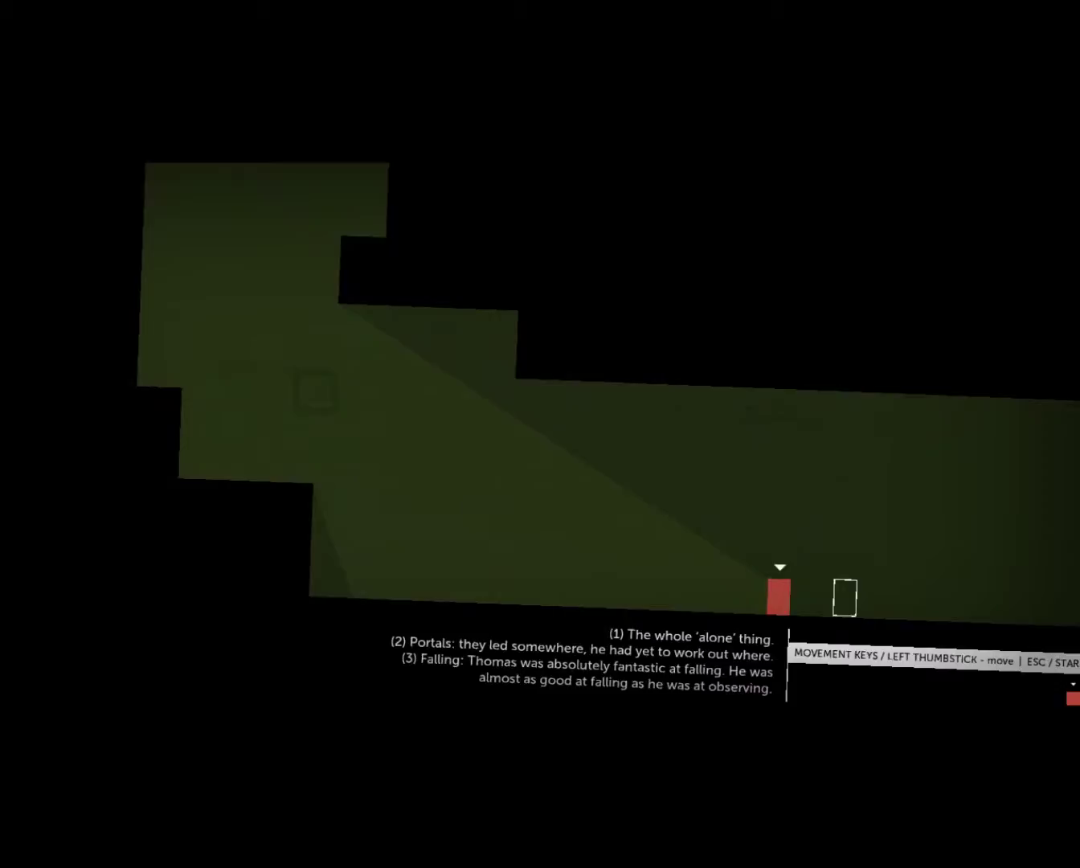
{"action": "key", "text": "Right"}
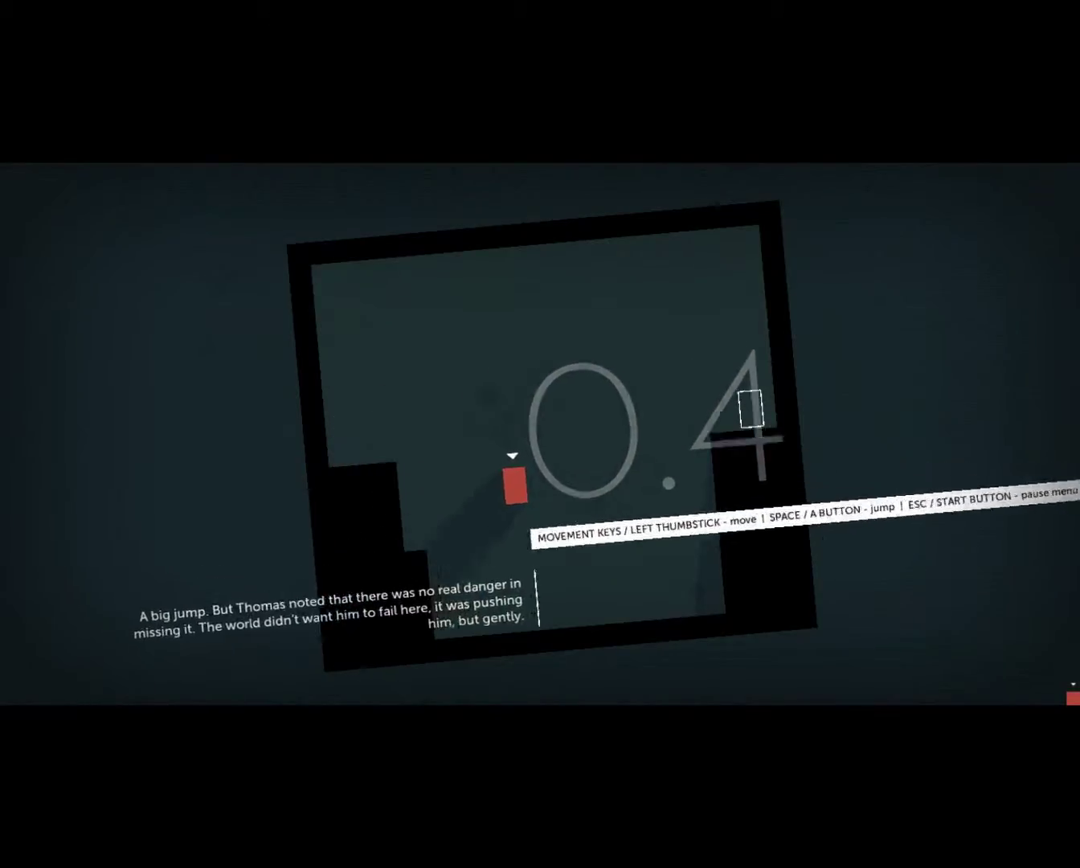
Jump Thomas onto the upper-left platform to reach the big-jump level's exit.
{"action": "key", "text": "Left"}
{"action": "key", "text": "space"}
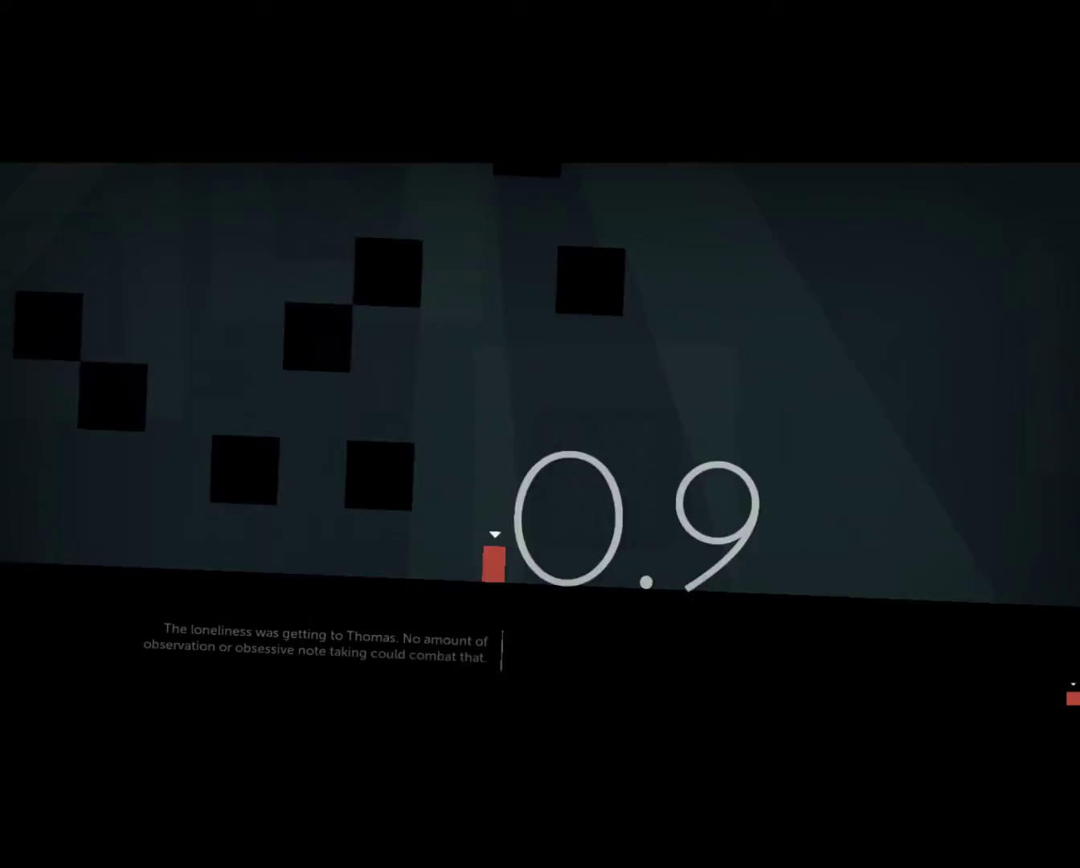
Leap Thomas over the left blocks and drop into the gap between the lower ones.
{"action": "key", "text": "Left"}
{"action": "key", "text": "Up"}
{"action": "key", "text": "Right"}
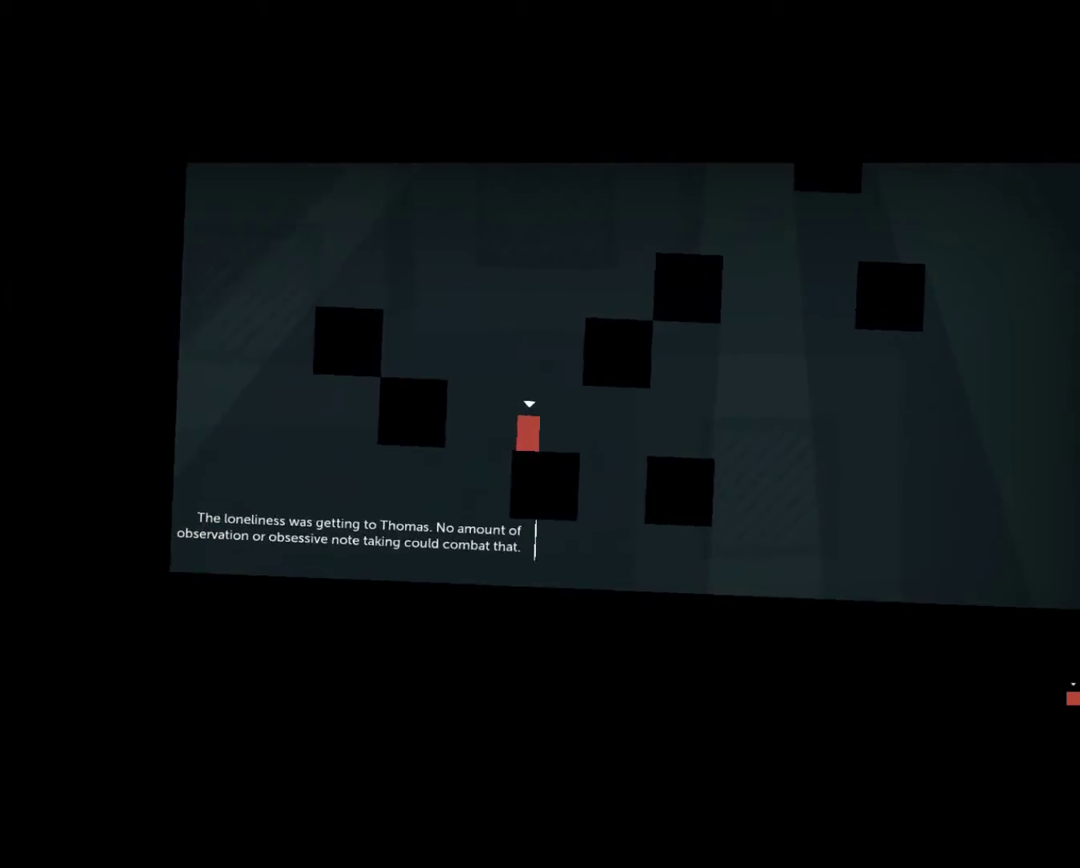
{"action": "key", "text": "Left"}
{"action": "key", "text": "Up"}
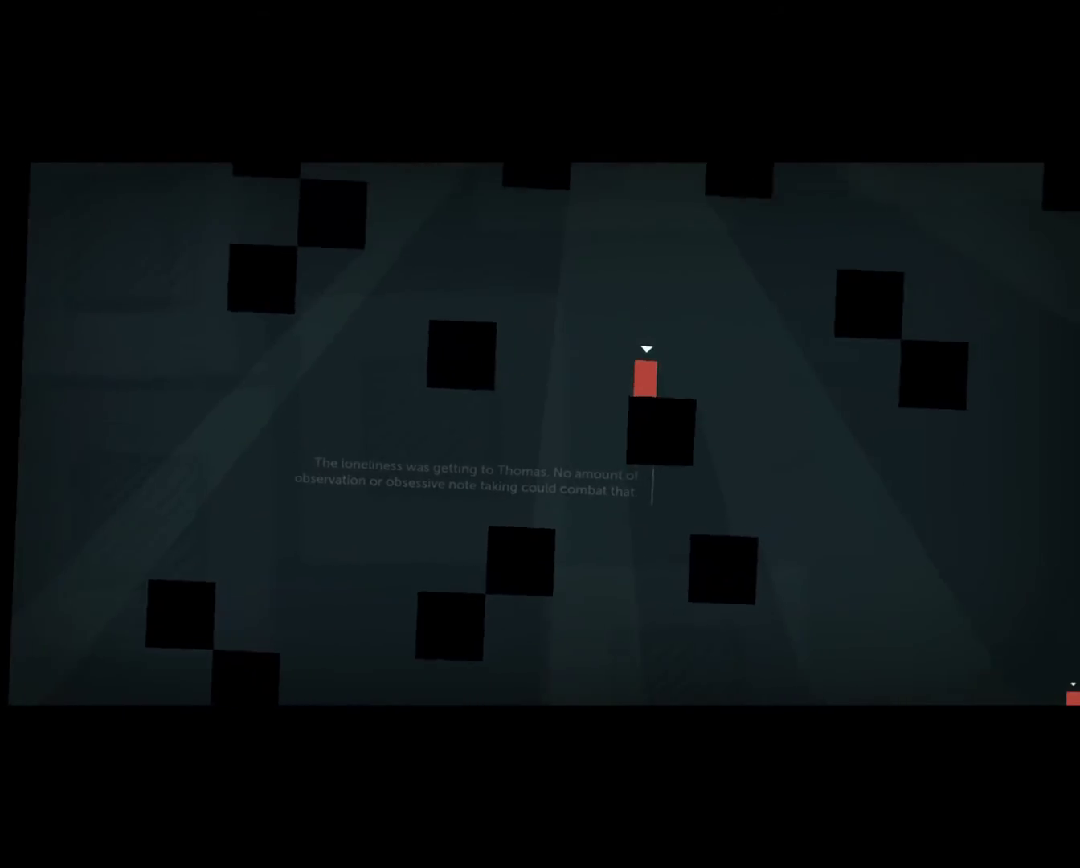
{"action": "key", "text": "Left"}
{"action": "key", "text": "Up"}
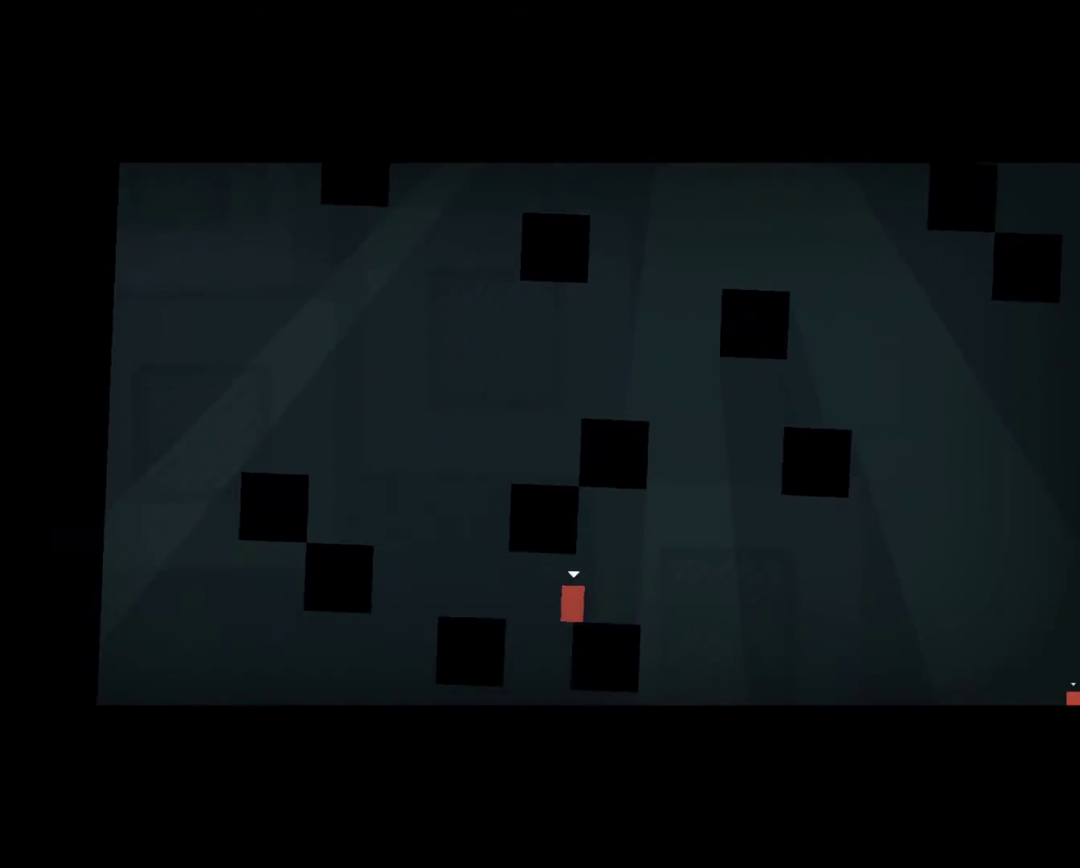
{"action": "key", "text": "Left"}
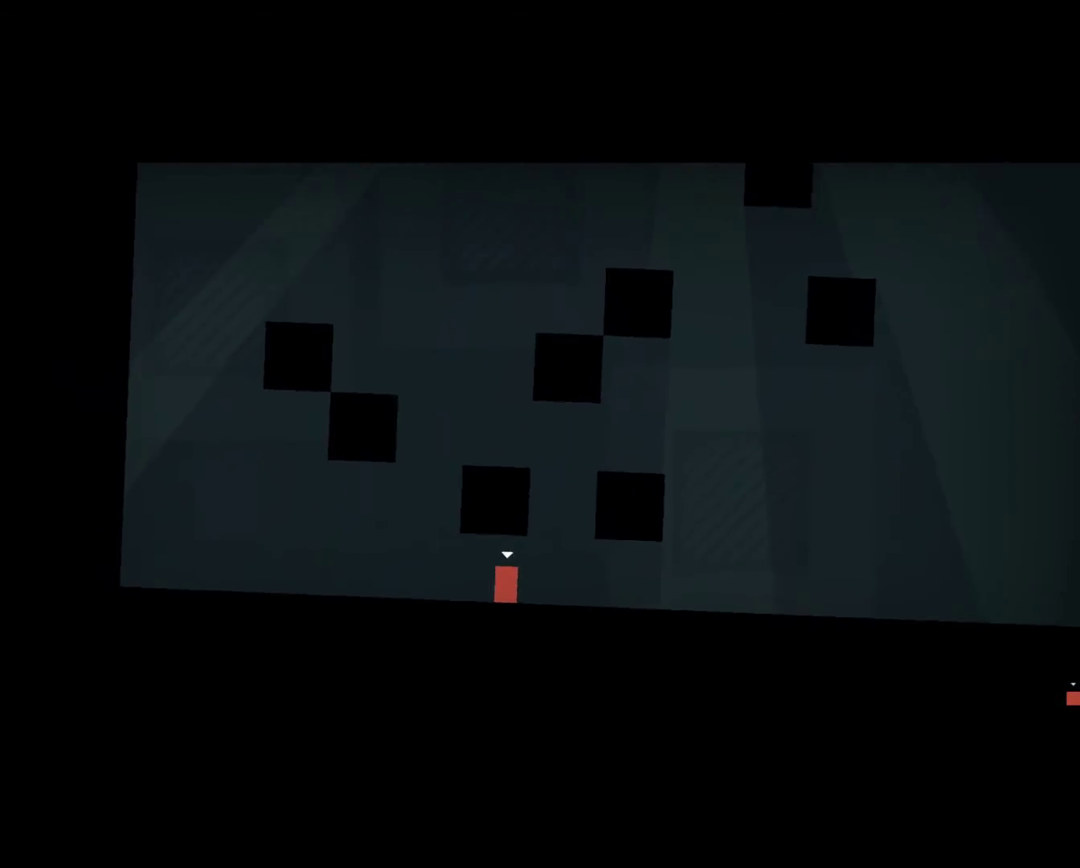
{"action": "key", "text": "Left"}
Climb Thomas up the block cluster and onto the ledge at the left wall.
{"action": "key", "text": "Up"}
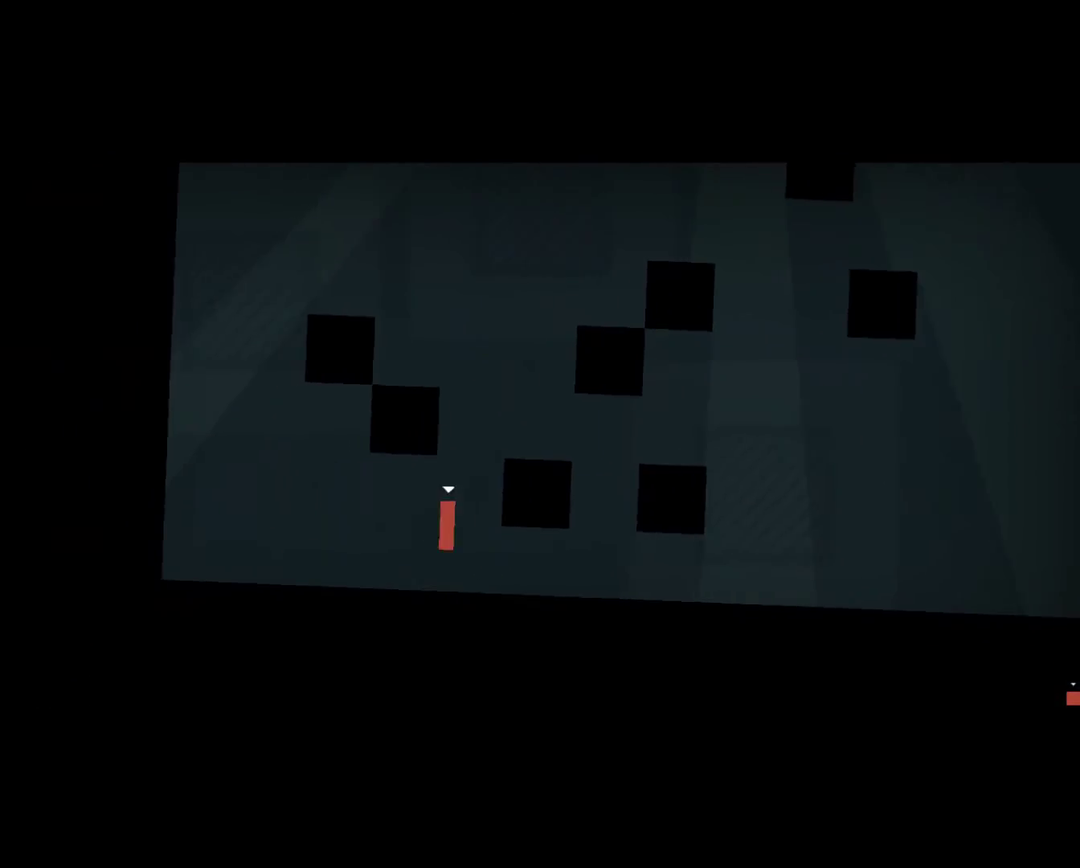
{"action": "key", "text": "Right"}
{"action": "key", "text": "Up"}
{"action": "key", "text": "Up"}
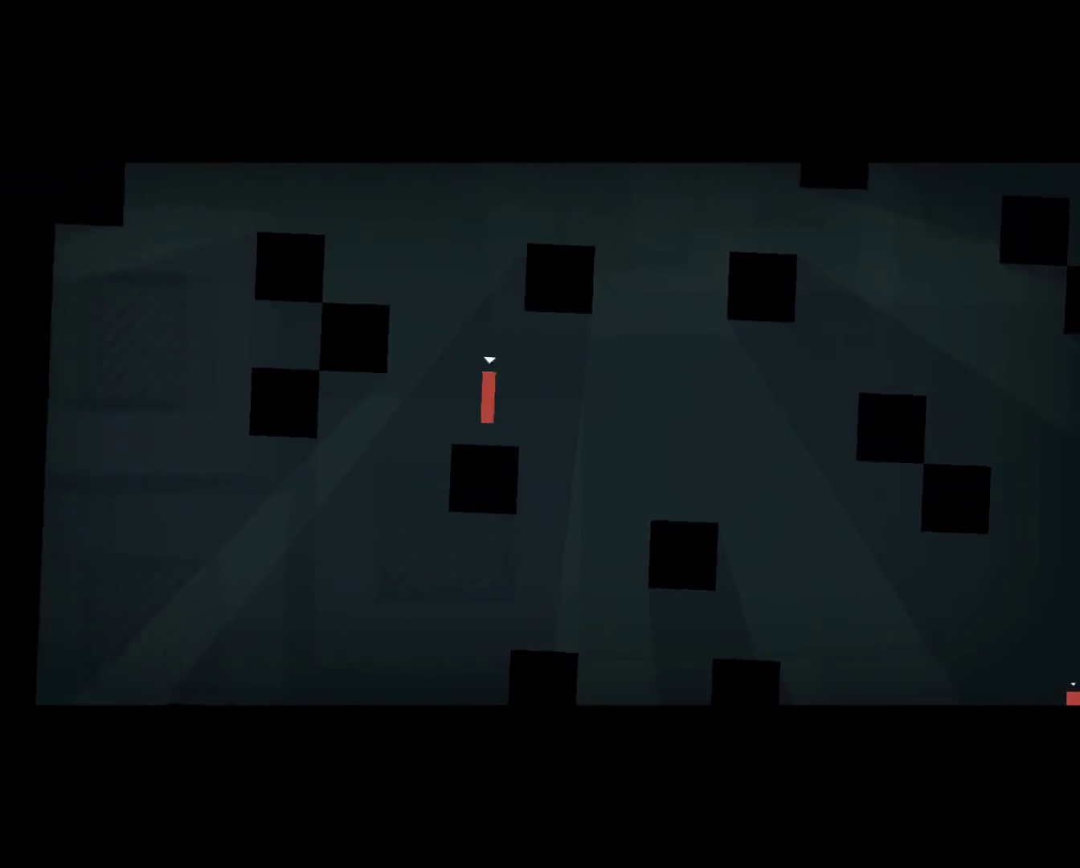
{"action": "key", "text": "Left"}
{"action": "key", "text": "Up"}
{"action": "key", "text": "Up"}
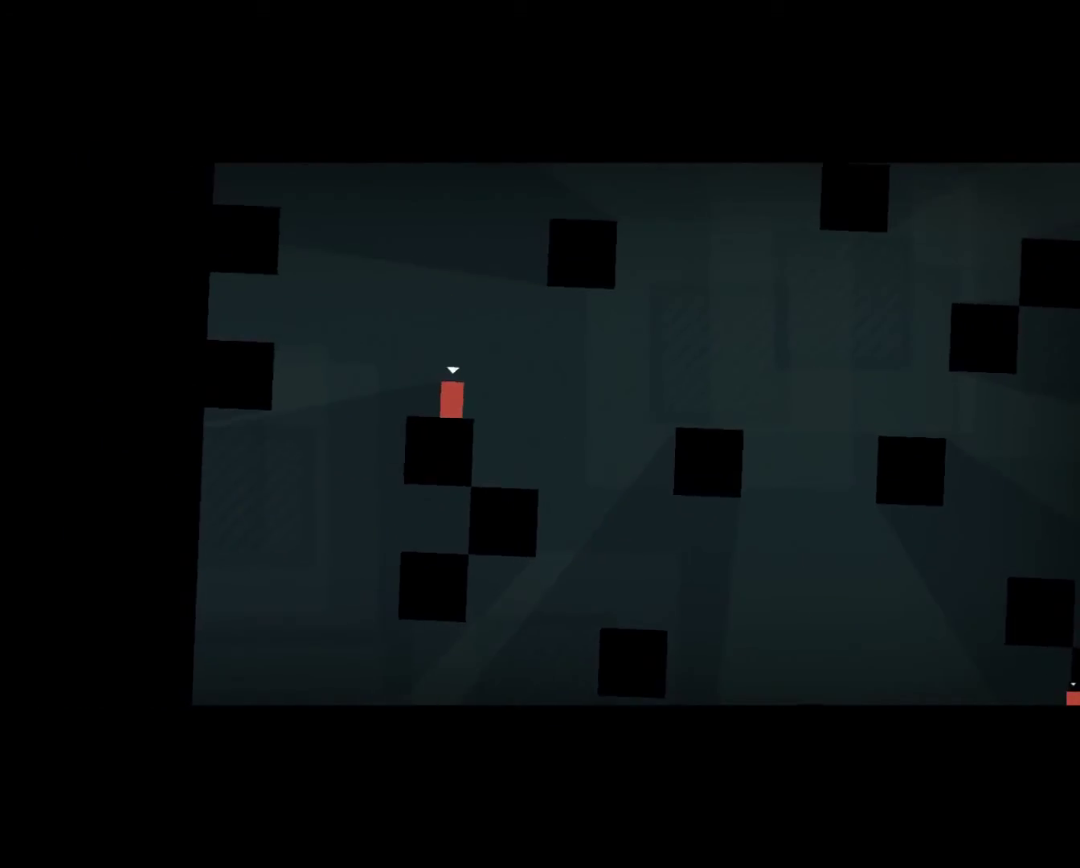
{"action": "key", "text": "Left"}
{"action": "key", "text": "Up"}
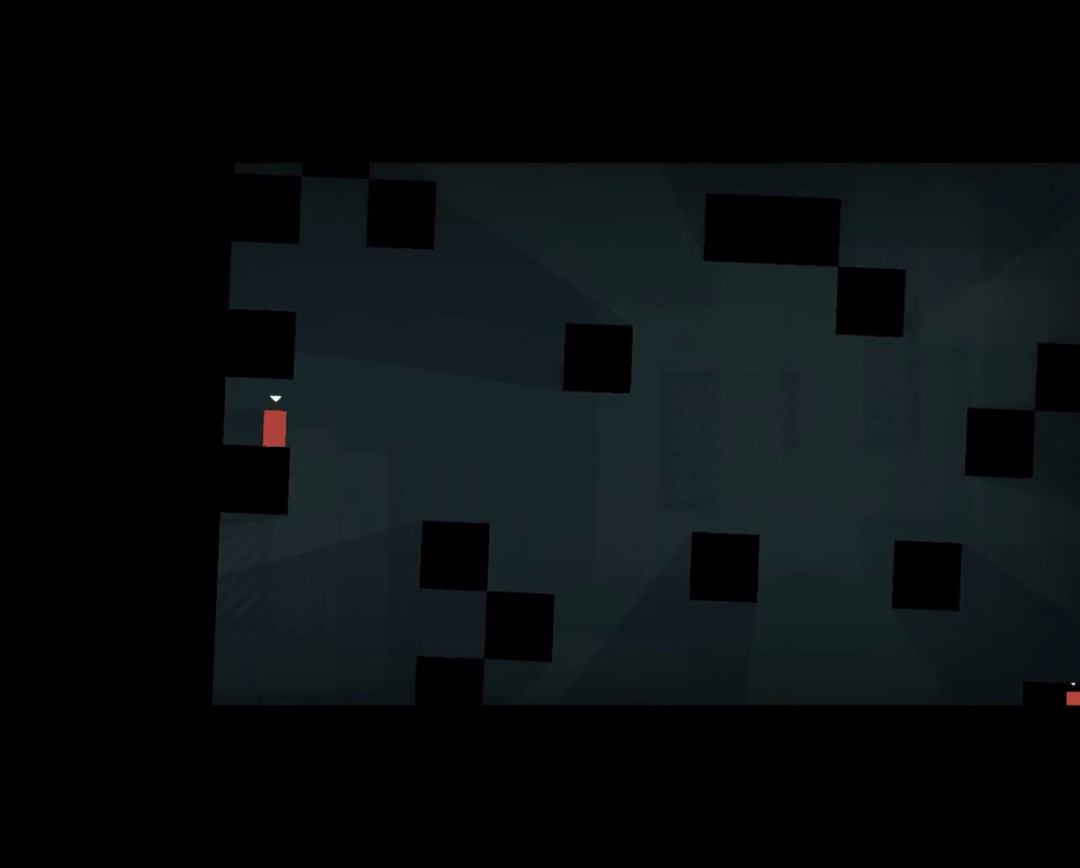
Jump Thomas right off the ledge, then up and left over the next block cluster.
{"action": "key", "text": "Right"}
{"action": "key", "text": "Up"}
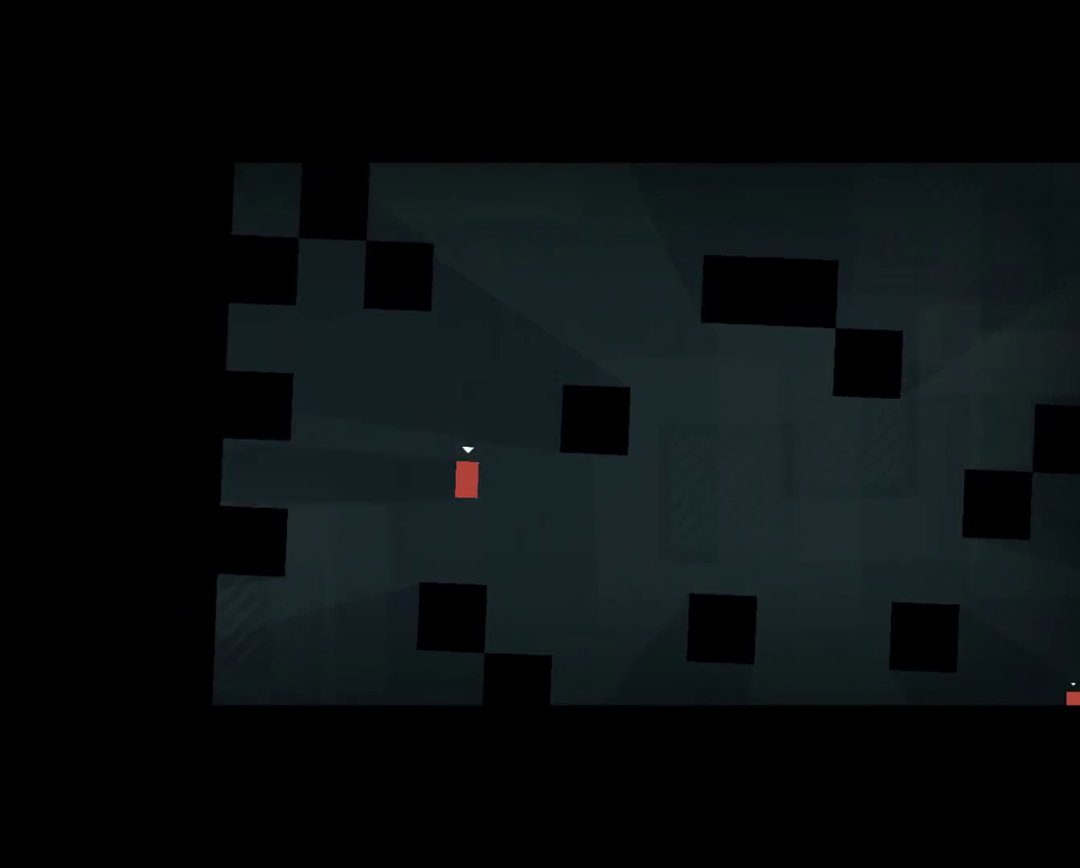
{"action": "key", "text": "Up"}
{"action": "key", "text": "Right"}
{"action": "key", "text": "Up"}
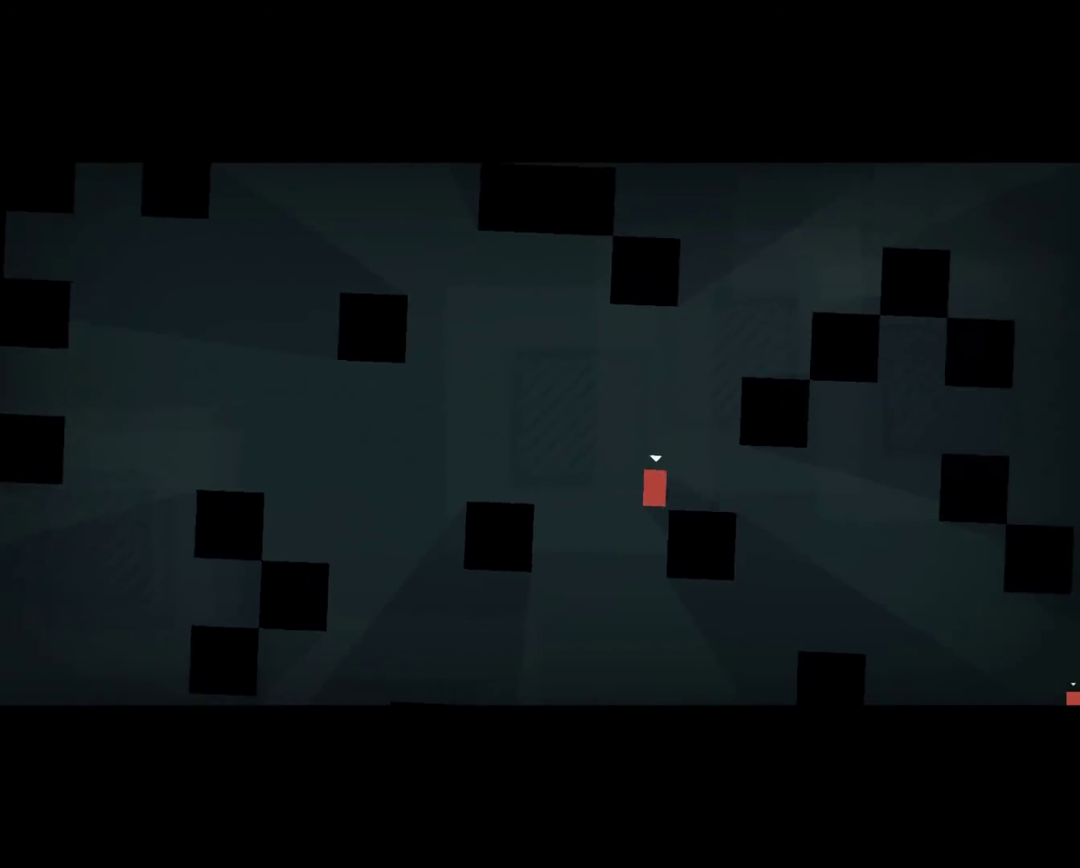
{"action": "key", "text": "Left"}
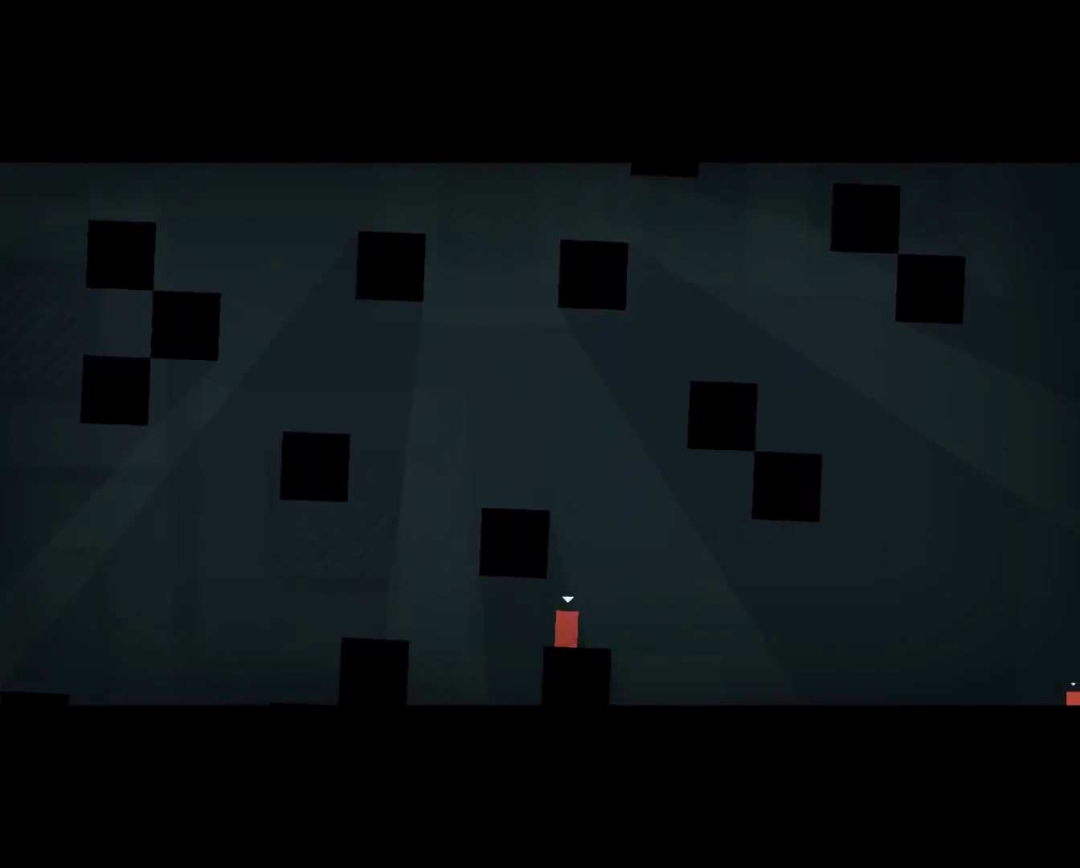
{"action": "key", "text": "Up"}
{"action": "key", "text": "Left"}
{"action": "key", "text": "Up"}
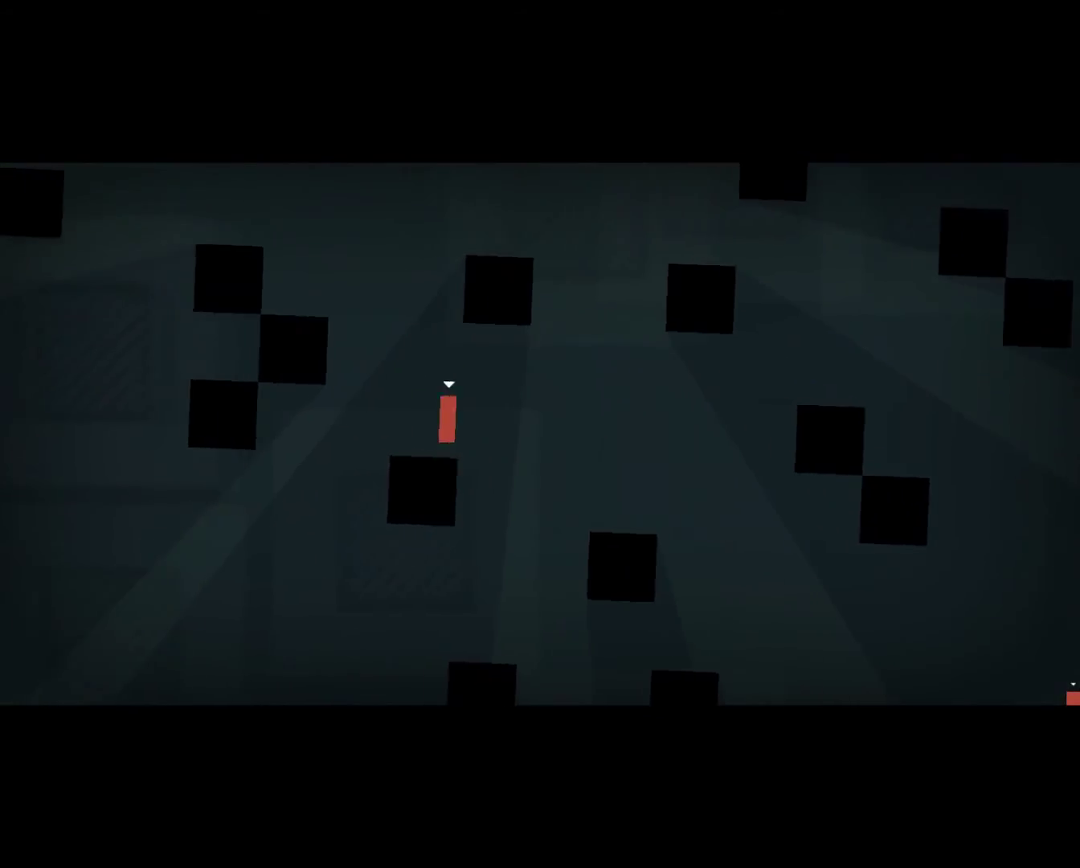
{"action": "key", "text": "Up"}
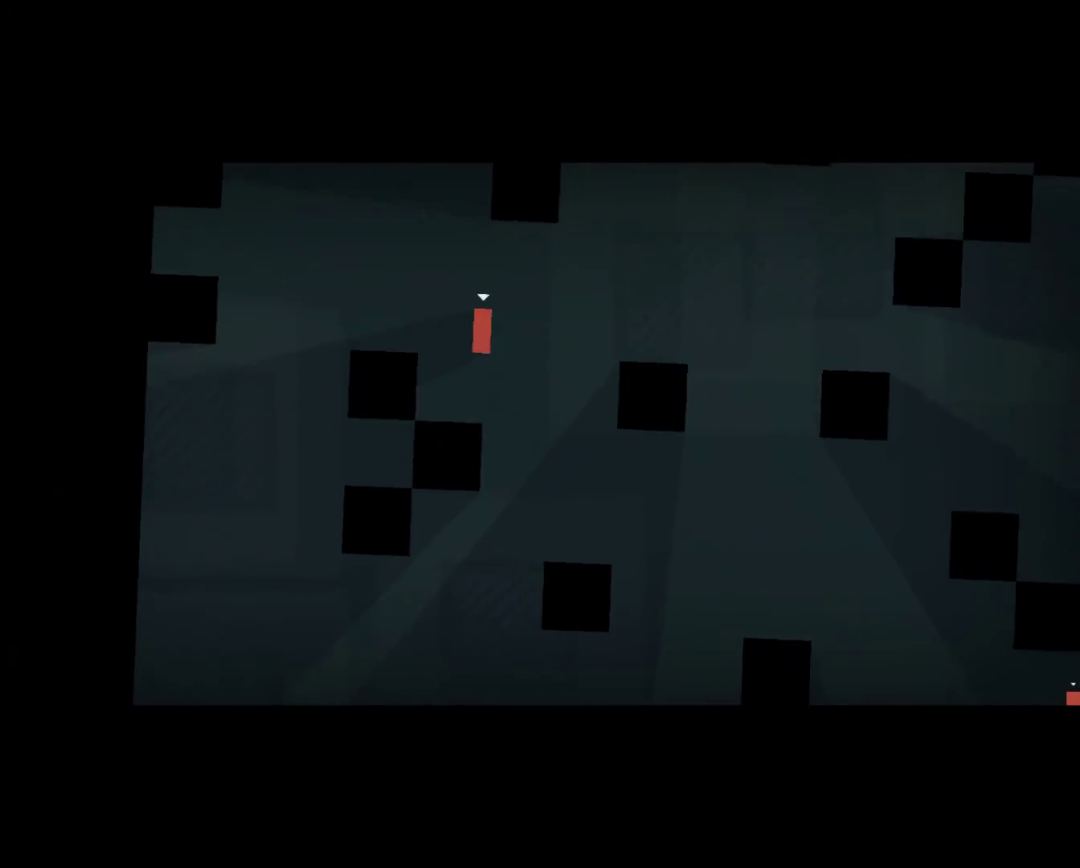
Cross to the wide upper-left block and climb the block column toward the exit portal.
{"action": "key", "text": "Right"}
{"action": "key", "text": "Up"}
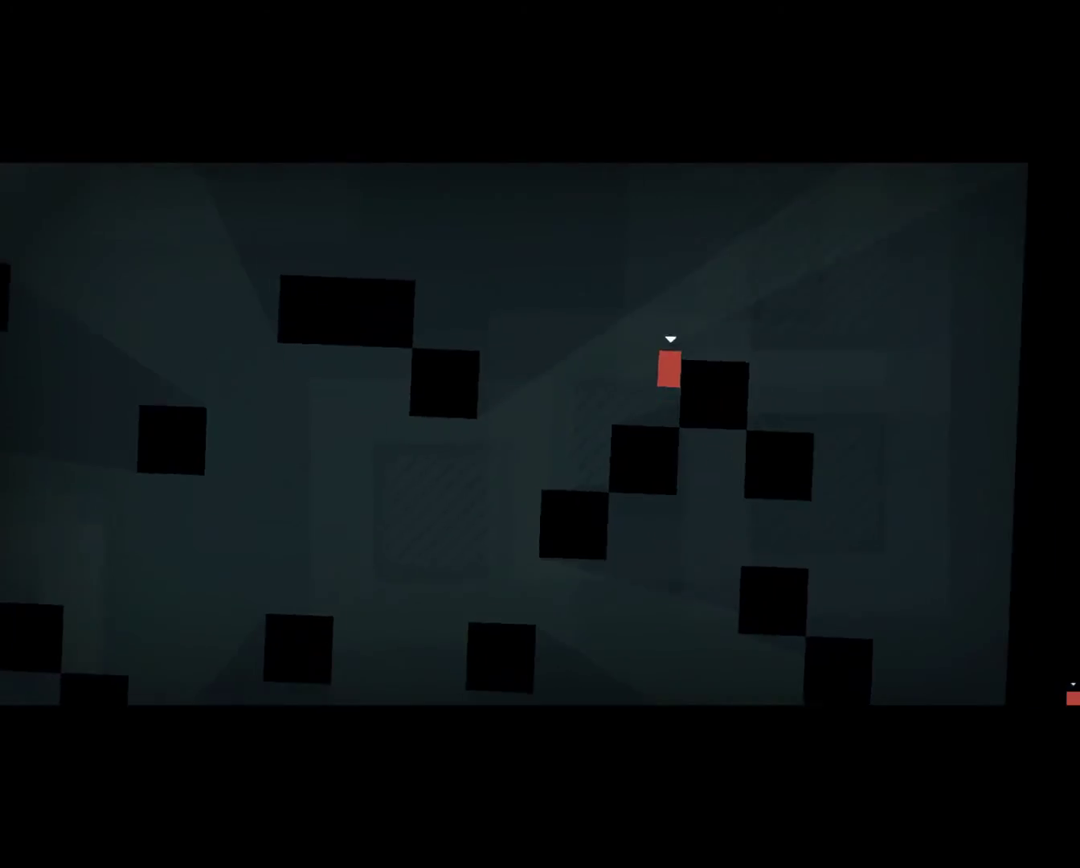
{"action": "key", "text": "Left"}
{"action": "key", "text": "Up"}
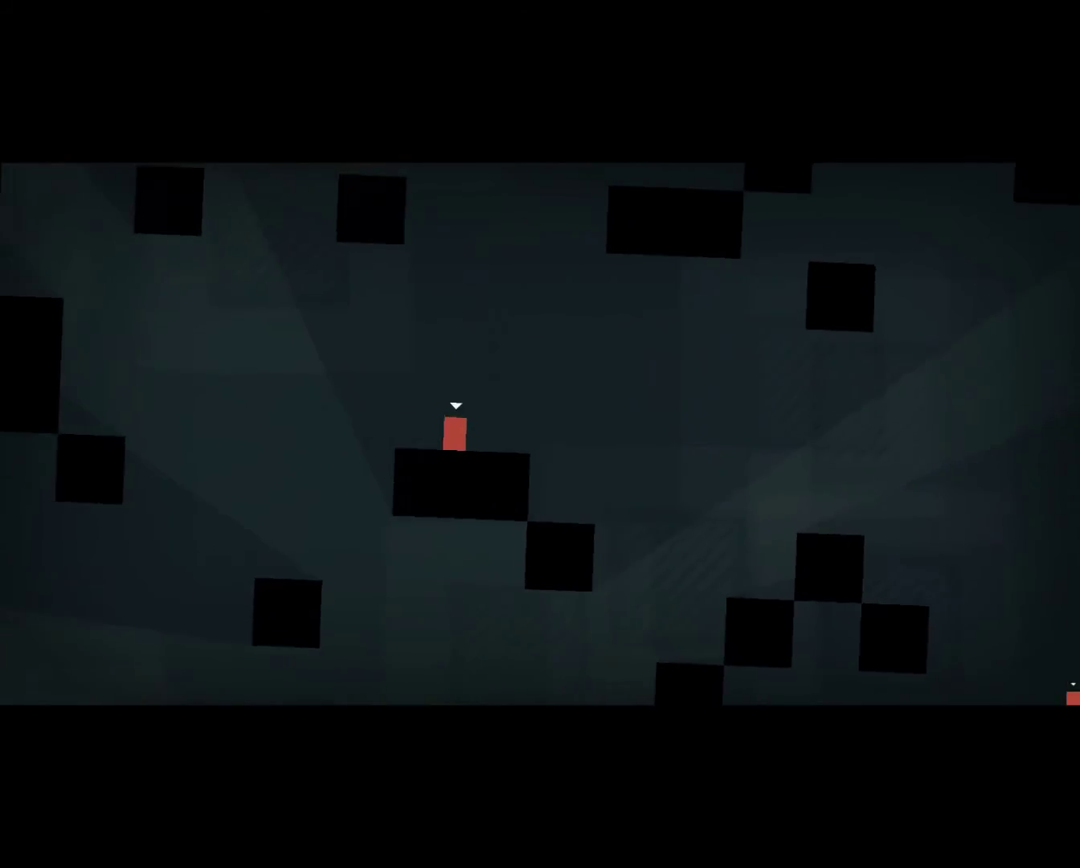
{"action": "key", "text": "Left"}
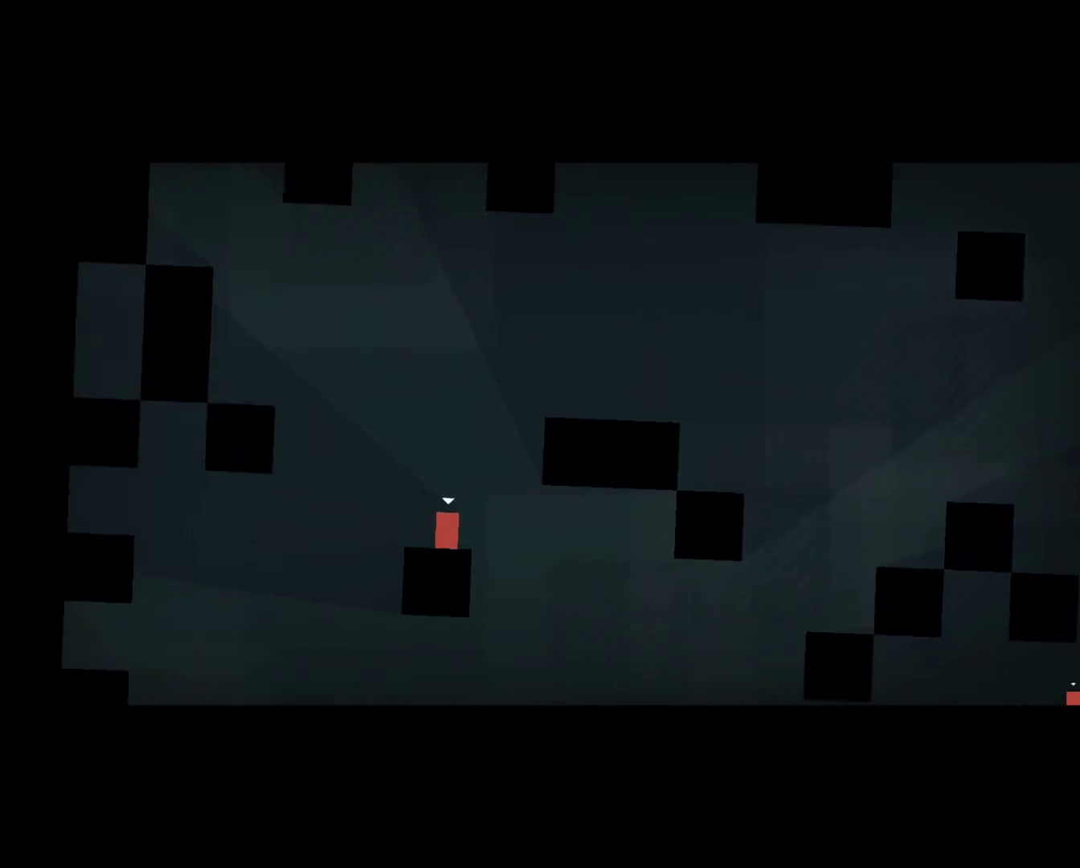
{"action": "key", "text": "Up"}
{"action": "key", "text": "Up"}
{"action": "key", "text": "Left"}
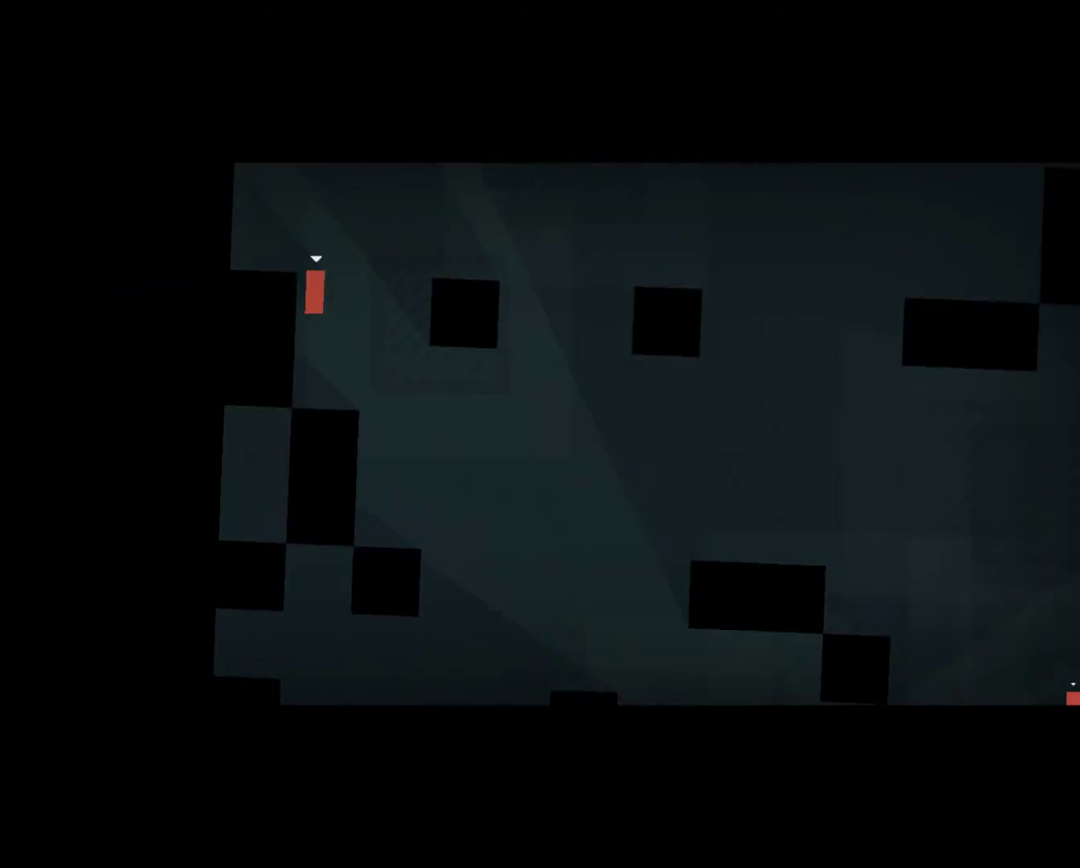
{"action": "key", "text": "Up"}
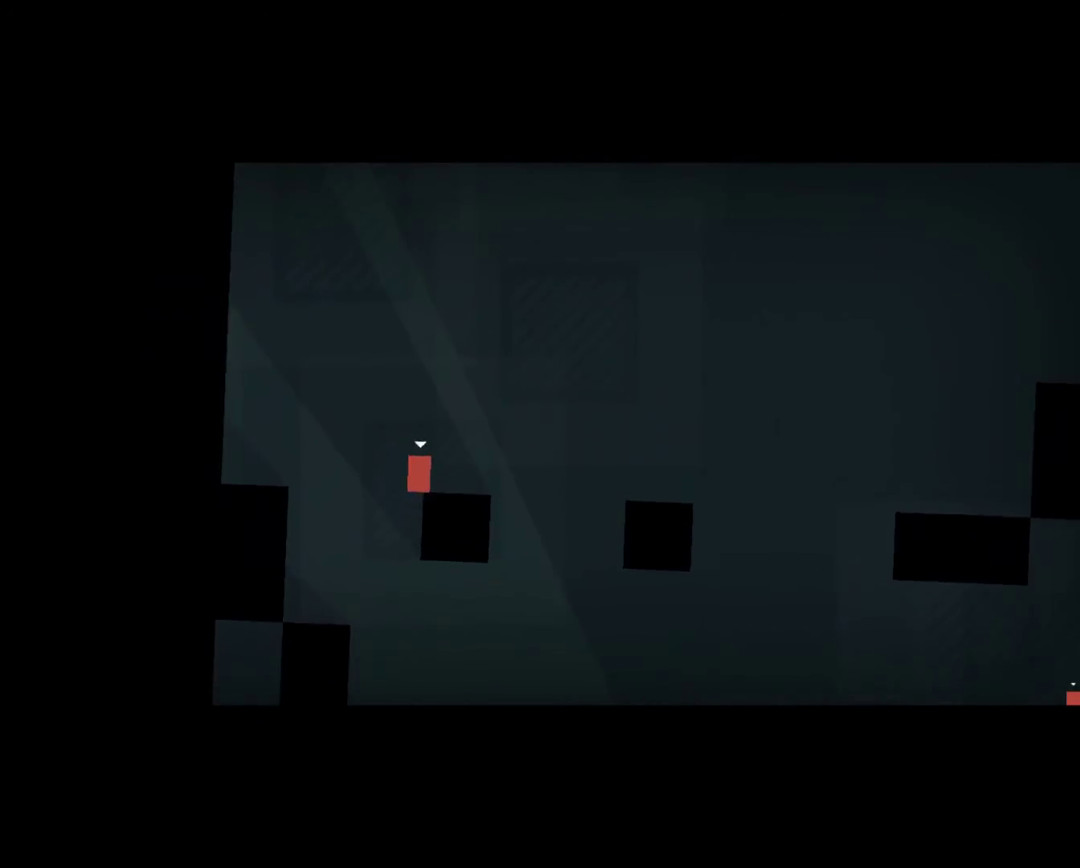
{"action": "key", "text": "Up"}
{"action": "key", "text": "Right"}
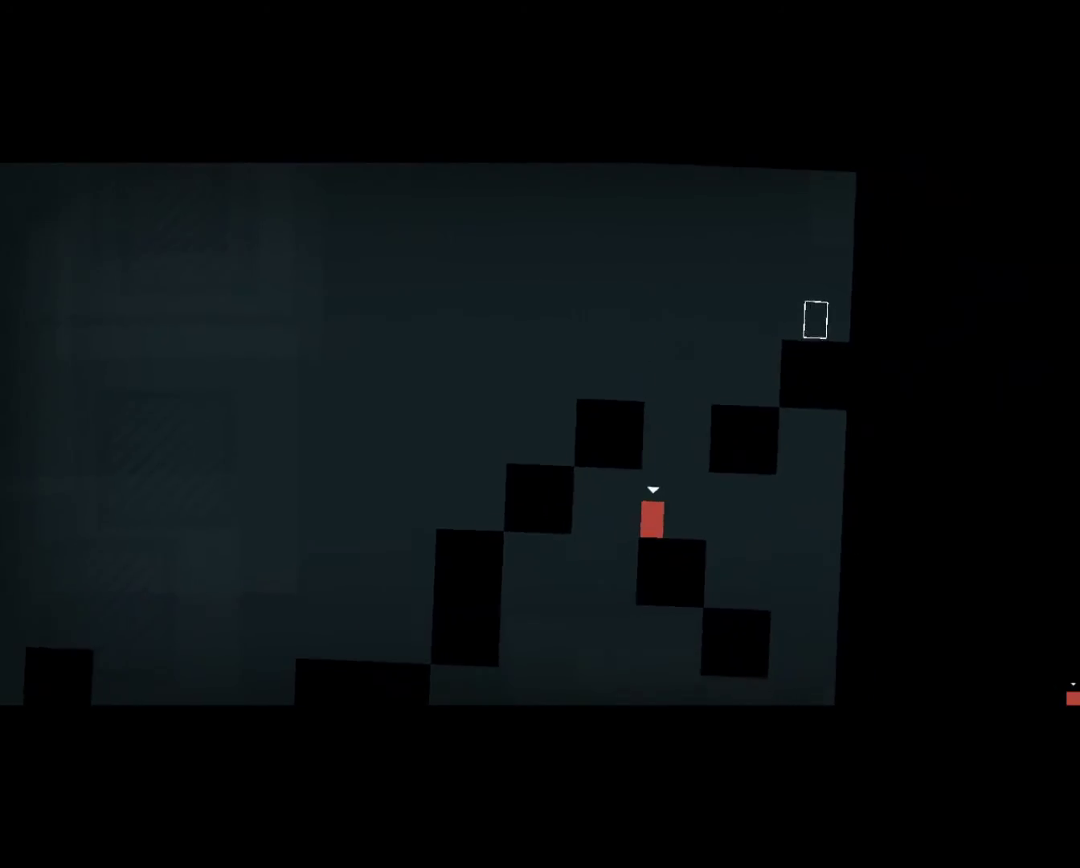
{"action": "key", "text": "Right"}
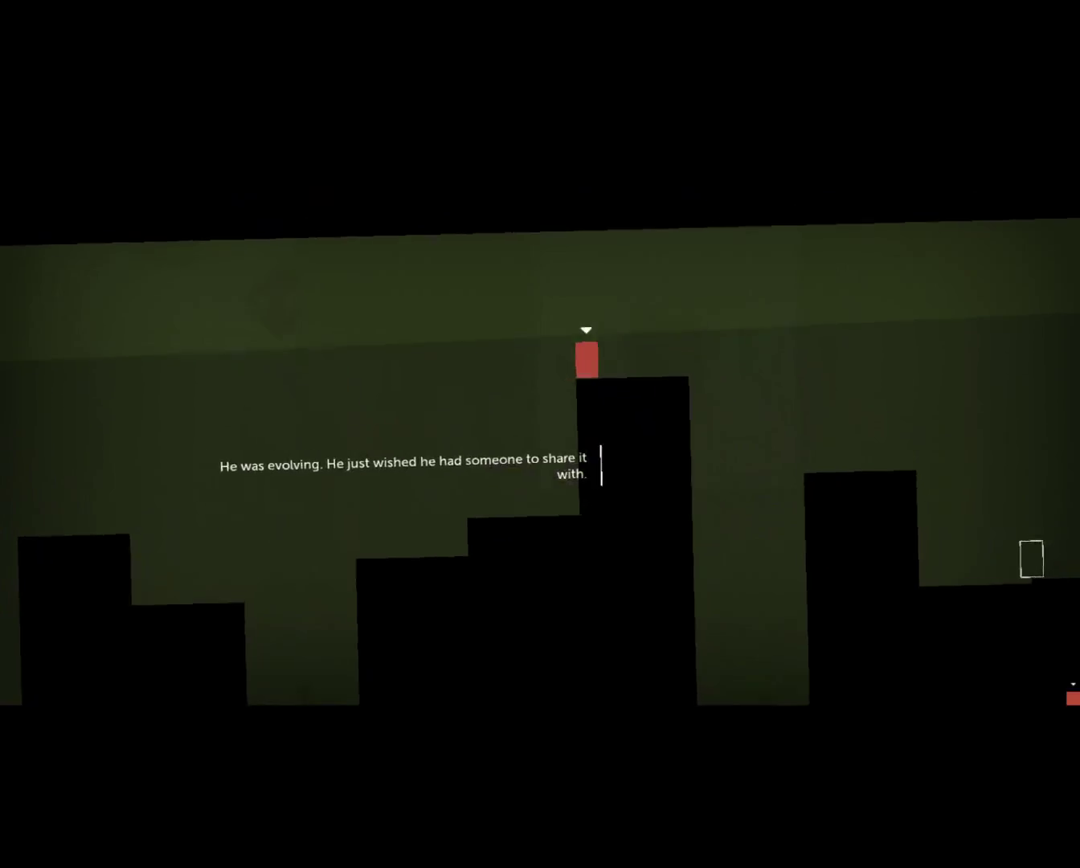
Jump Thomas across the tall black pillars and walk into the white exit portal.
{"action": "key", "text": "Right"}
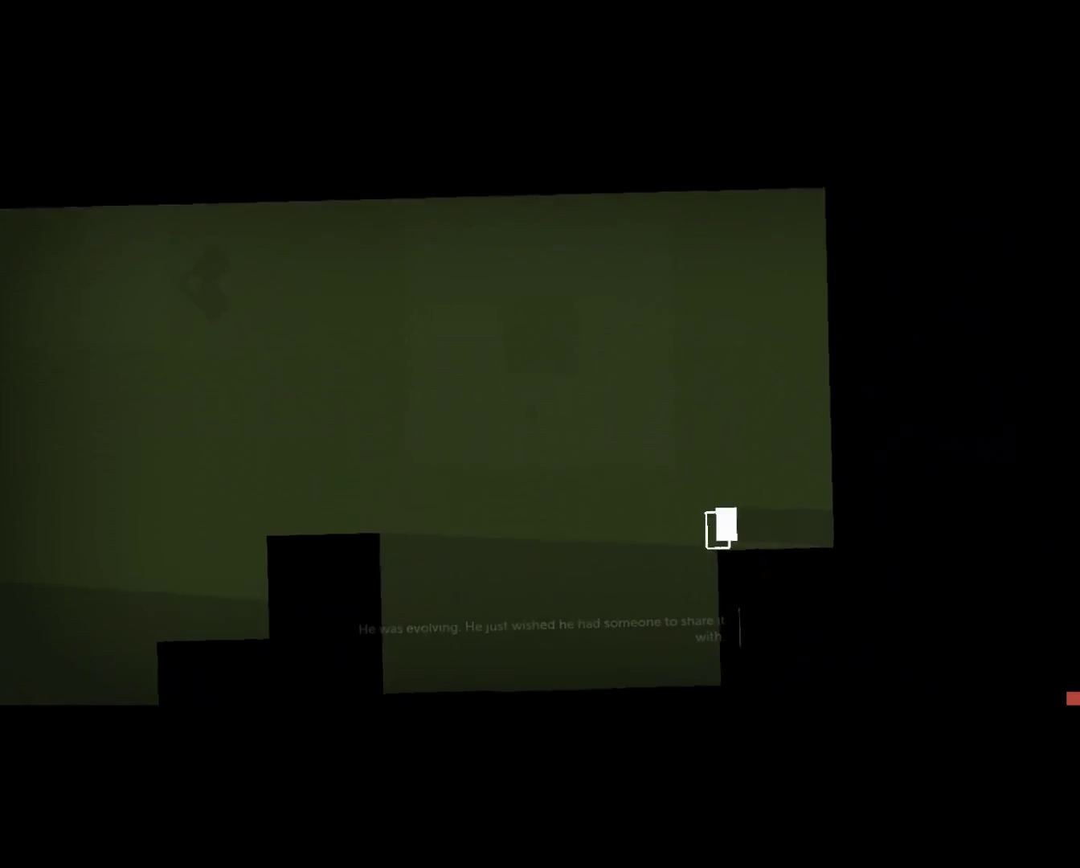